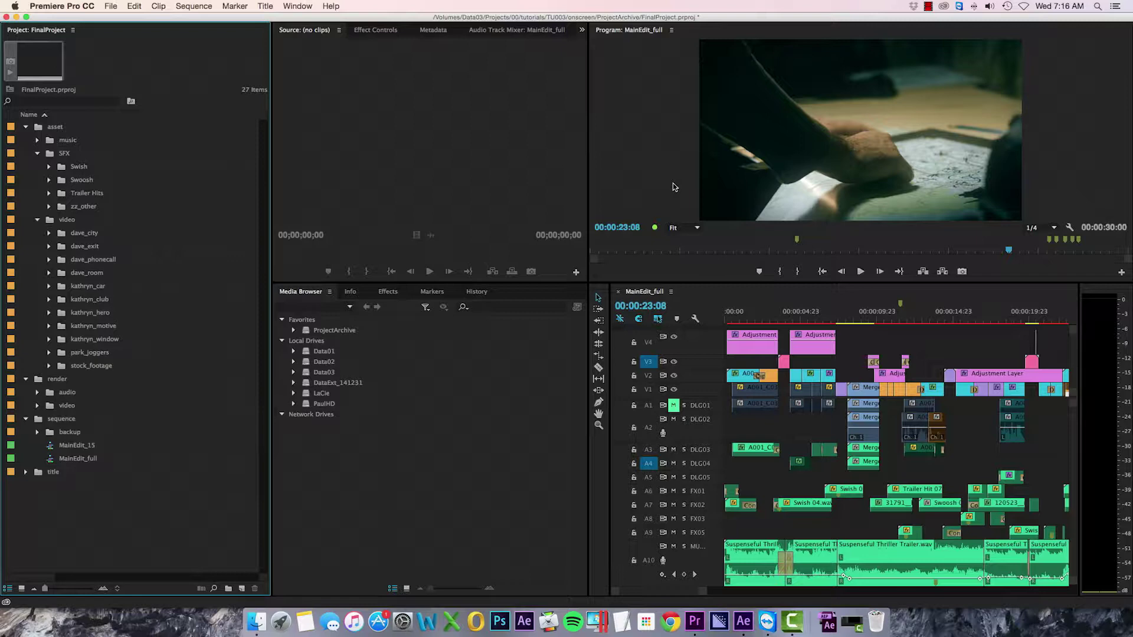
Switch to Finder's Copied_FinalProject folder and scroll through its 72 loose media files
{"action": "left_click", "coordinate": [111, 6]}
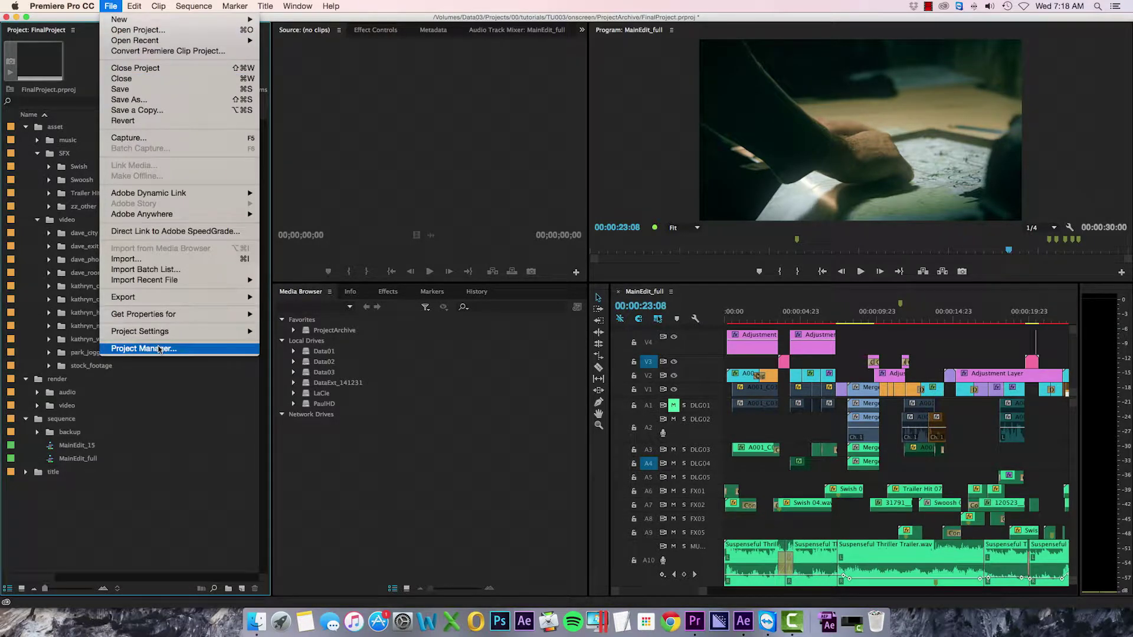
{"action": "left_click", "coordinate": [209, 430]}
{"action": "key", "text": "super+Tab"}
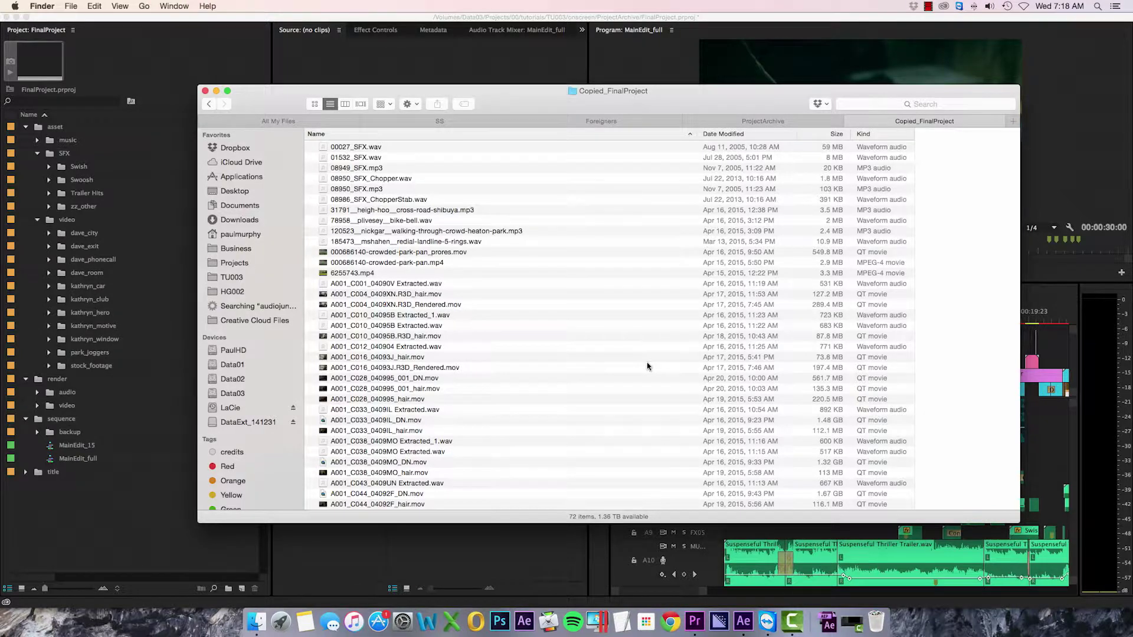
{"action": "scroll", "coordinate": [647, 367], "scroll_direction": "down", "scroll_amount": 6}
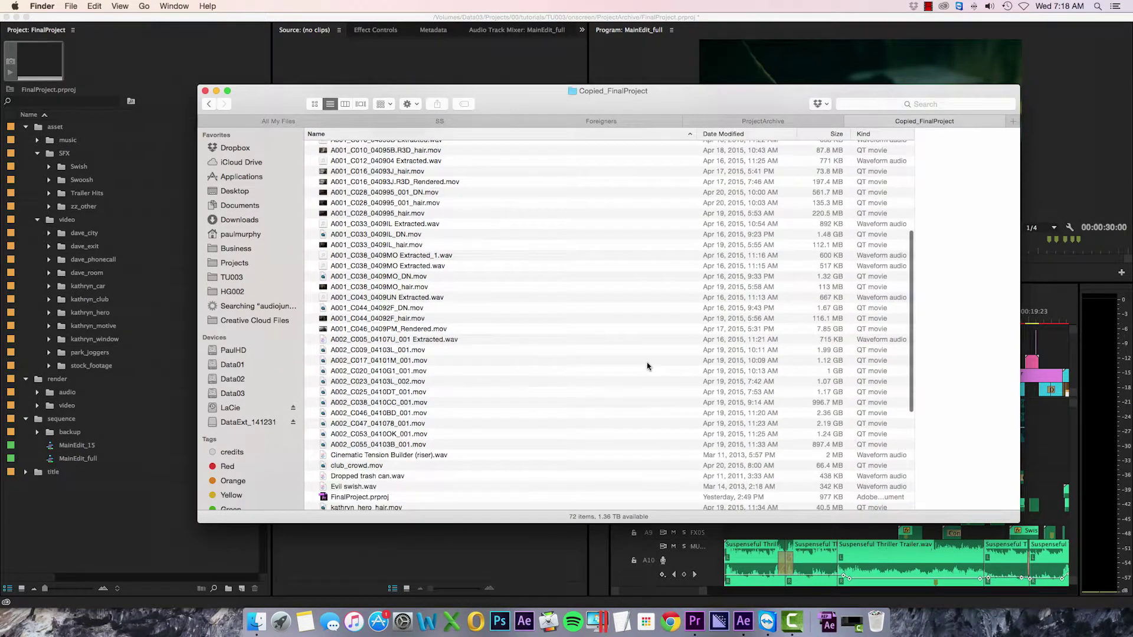
{"action": "scroll", "coordinate": [648, 367], "scroll_direction": "down", "scroll_amount": 6}
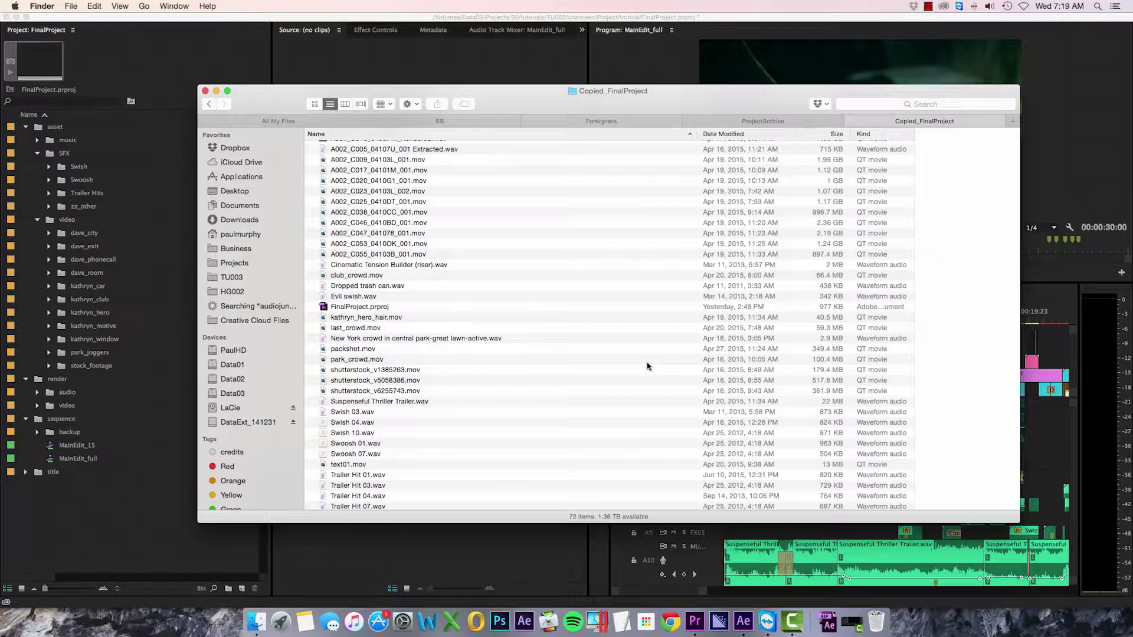
Export MainEdit_15 and MainEdit_full as a Premiere project 'FinalProject Exported' in ProjectArchive
{"action": "key", "text": "super+Tab"}
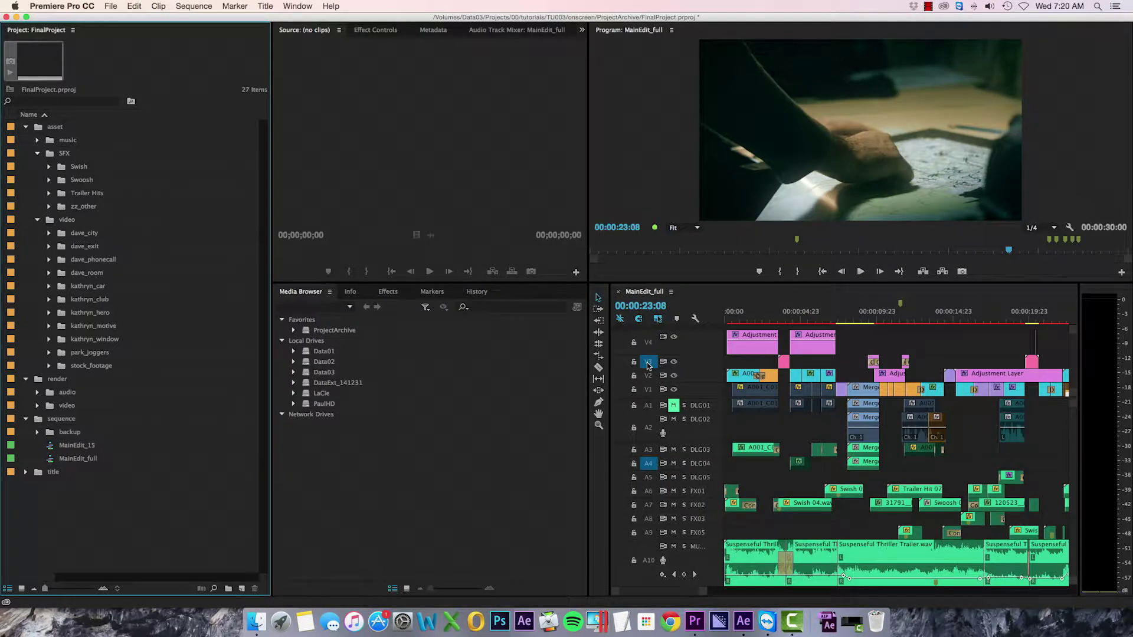
{"action": "left_click", "coordinate": [88, 447]}
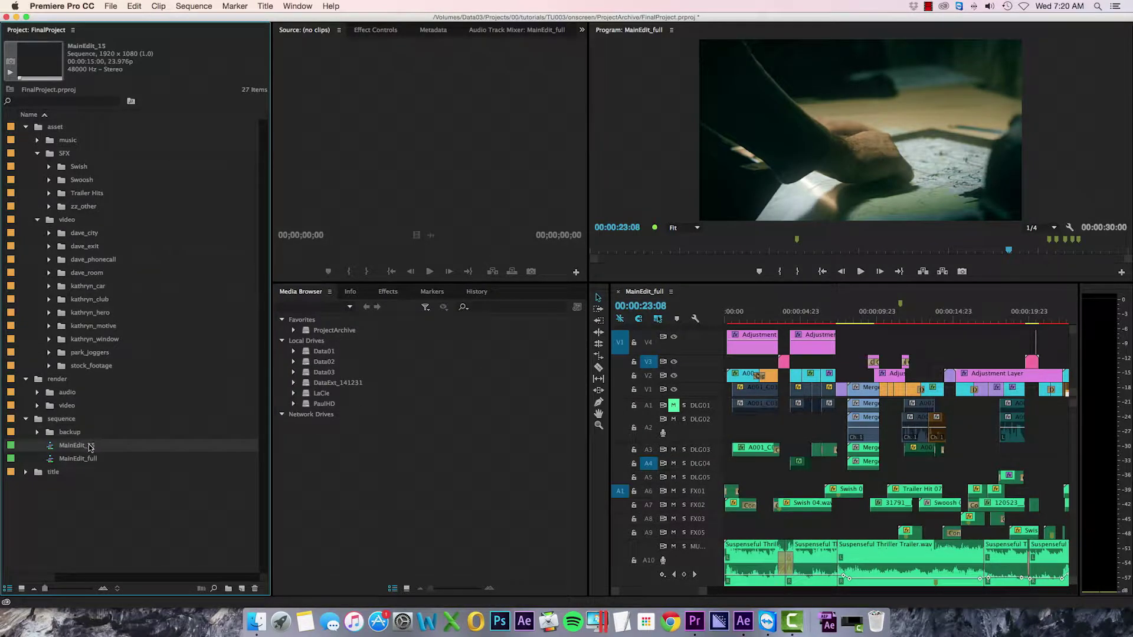
{"action": "left_click", "coordinate": [88, 459], "text": "shift"}
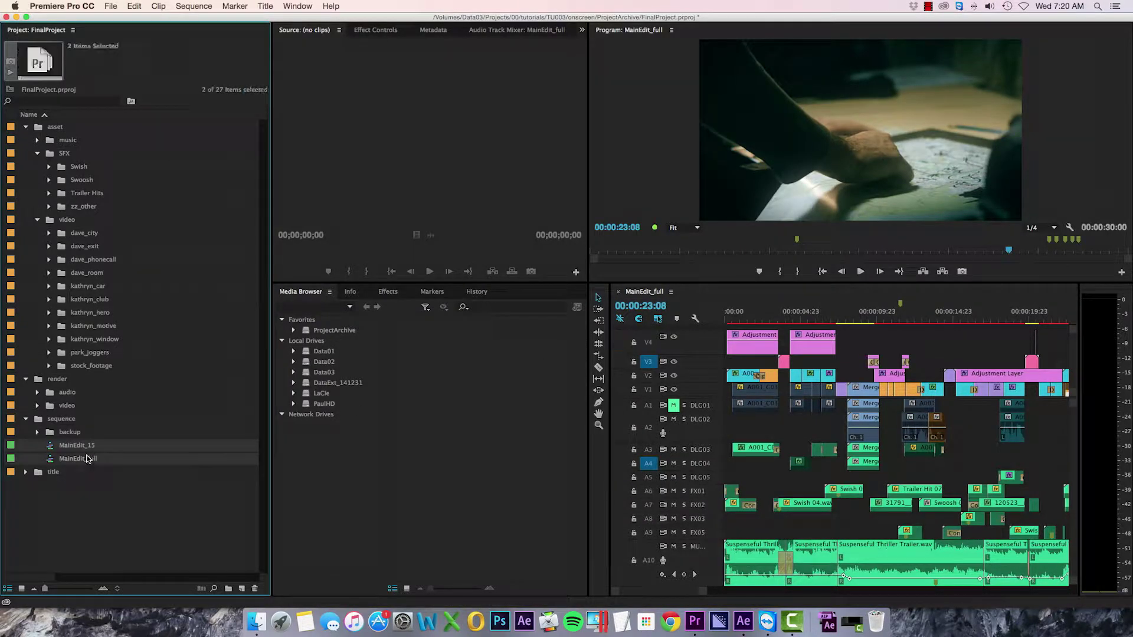
{"action": "left_click", "coordinate": [112, 6]}
{"action": "mouse_move", "coordinate": [137, 297]}
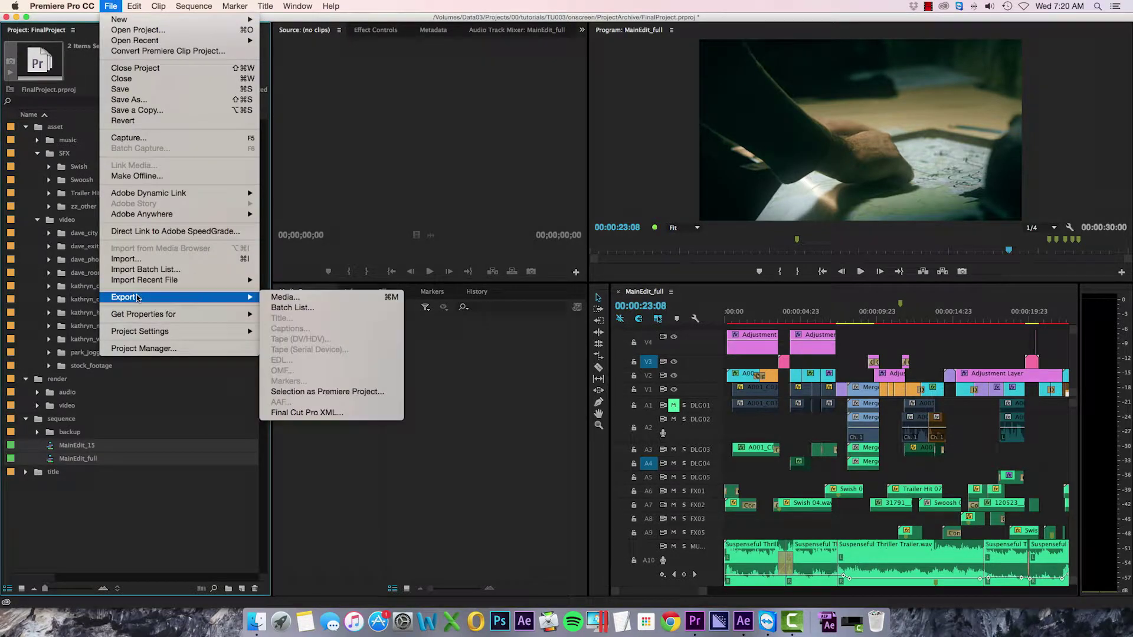
{"action": "left_click", "coordinate": [311, 391]}
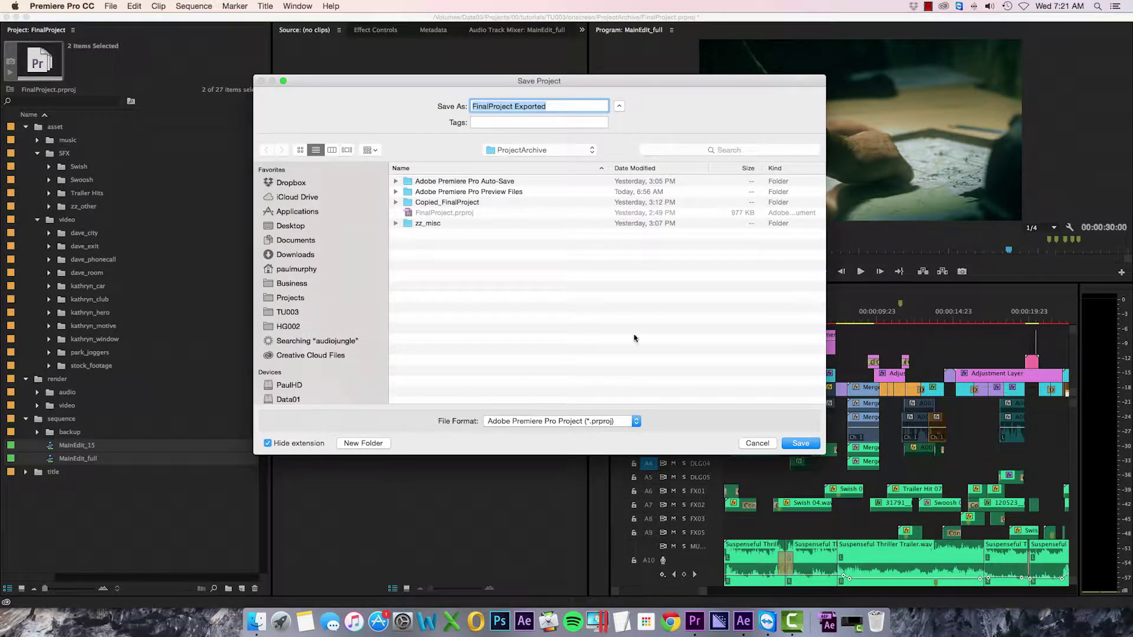
{"action": "left_click", "coordinate": [805, 445]}
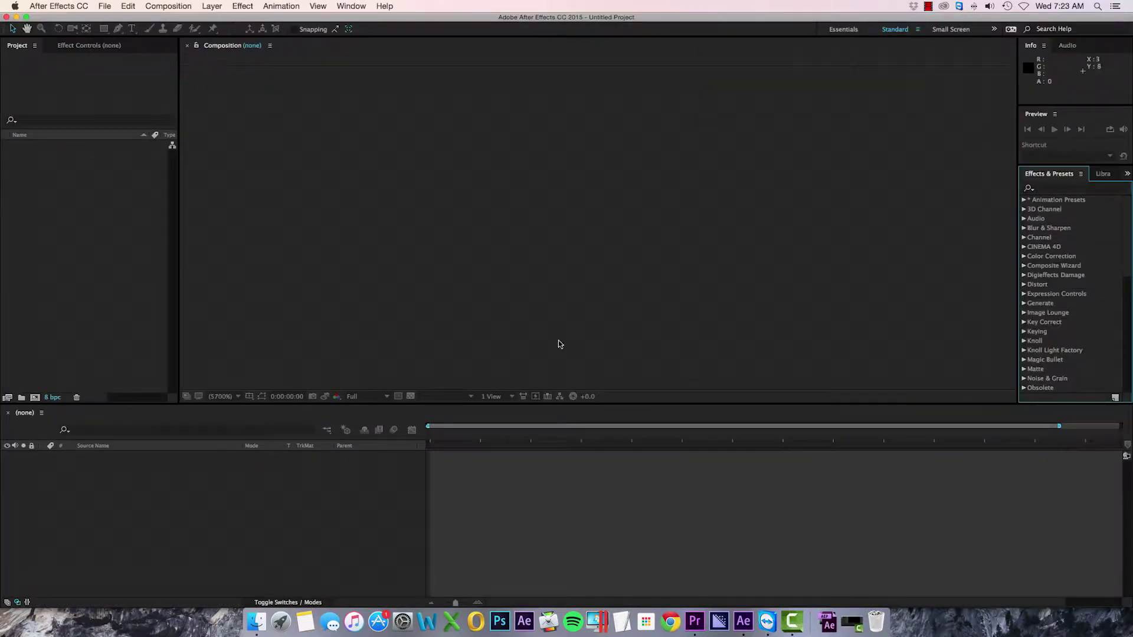
Import FinalProject Exported.prproj into After Effects, taking only the MainEdit_full sequence with audio
{"action": "left_click", "coordinate": [104, 5]}
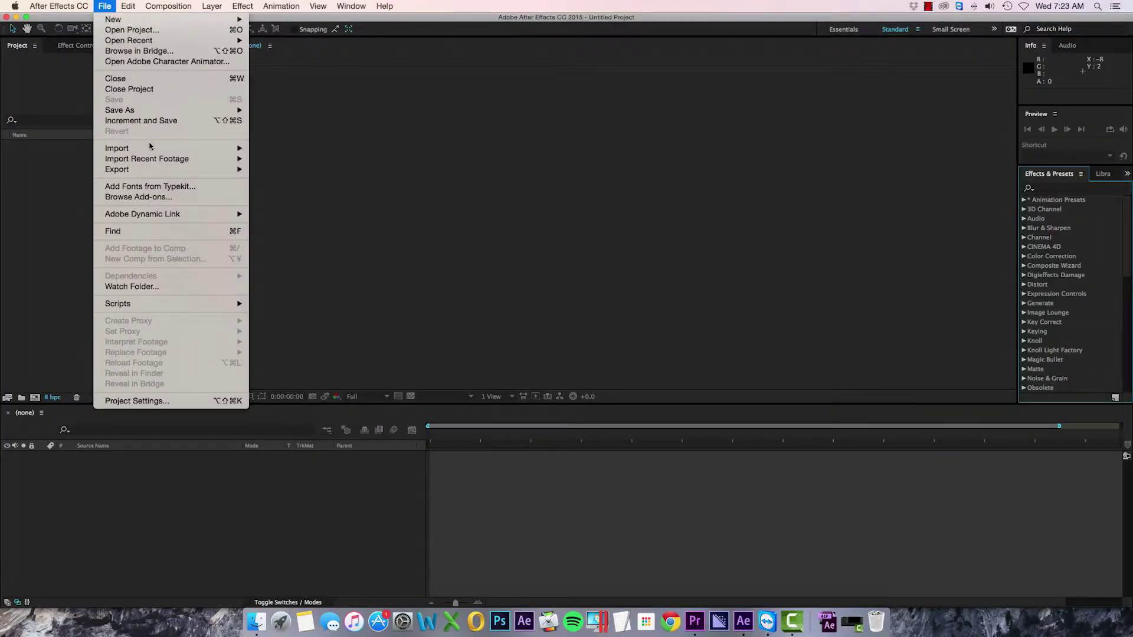
{"action": "mouse_move", "coordinate": [151, 148]}
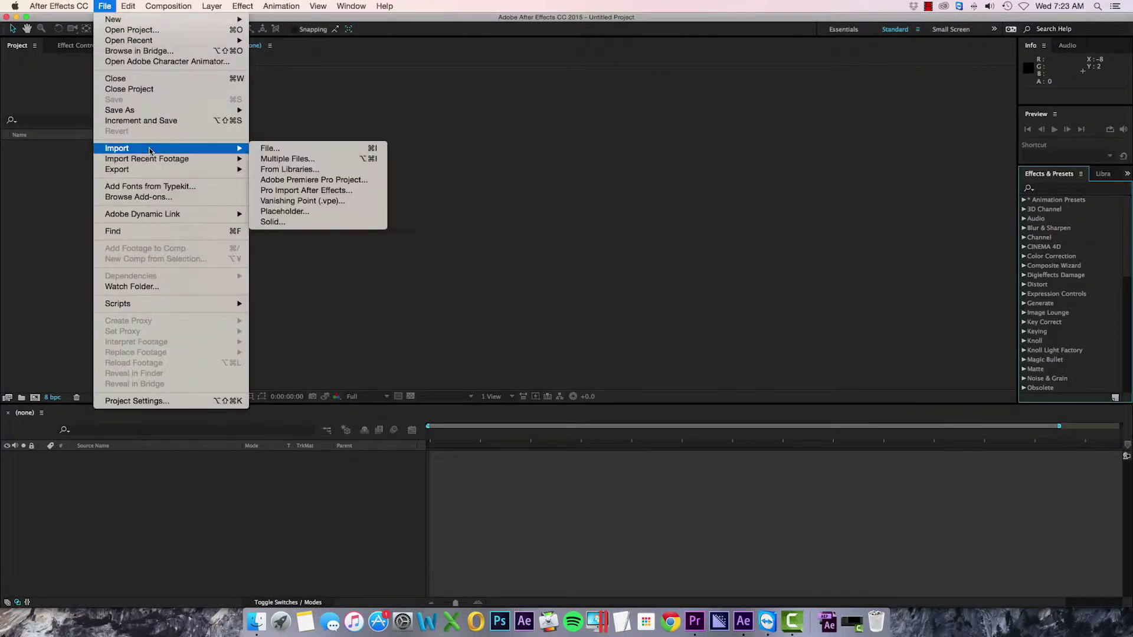
{"action": "left_click", "coordinate": [291, 184]}
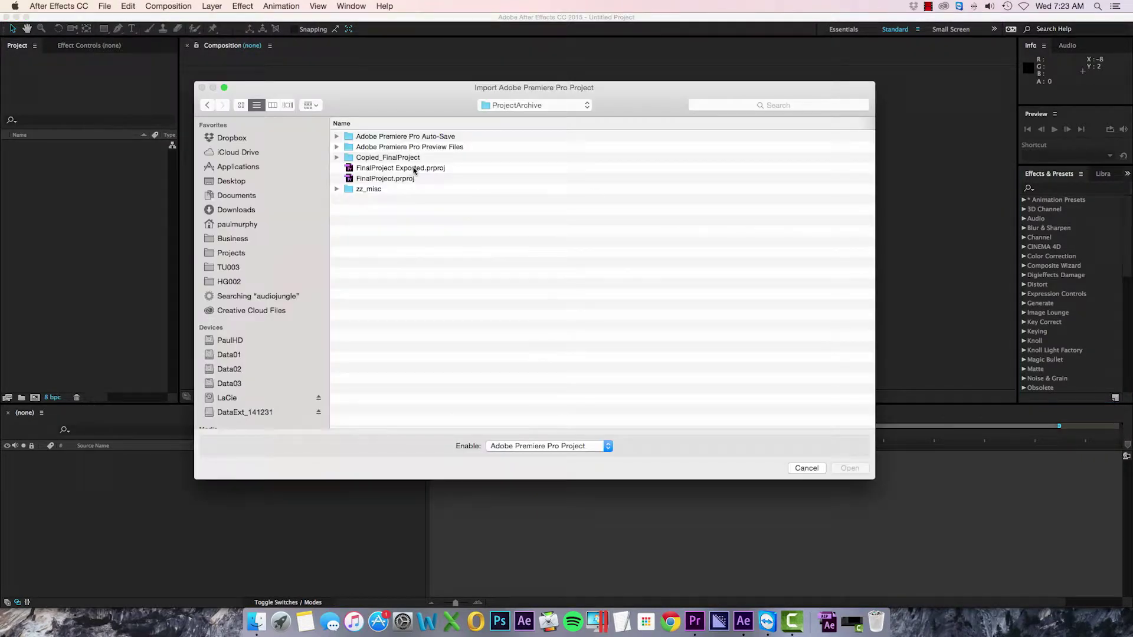
{"action": "left_click", "coordinate": [412, 170]}
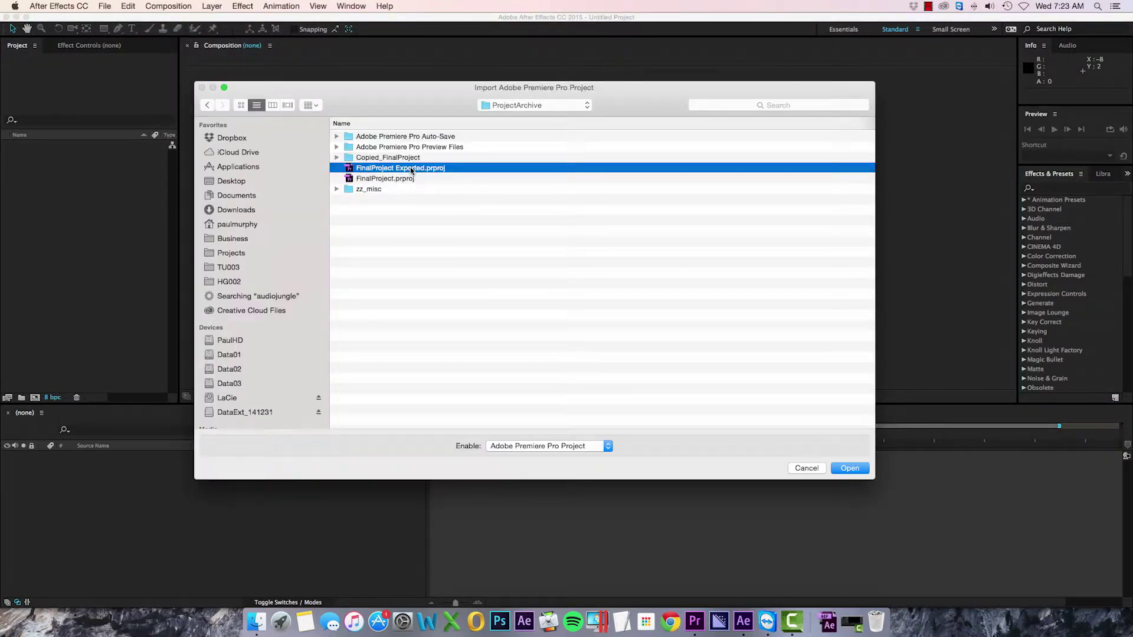
{"action": "left_click", "coordinate": [864, 470]}
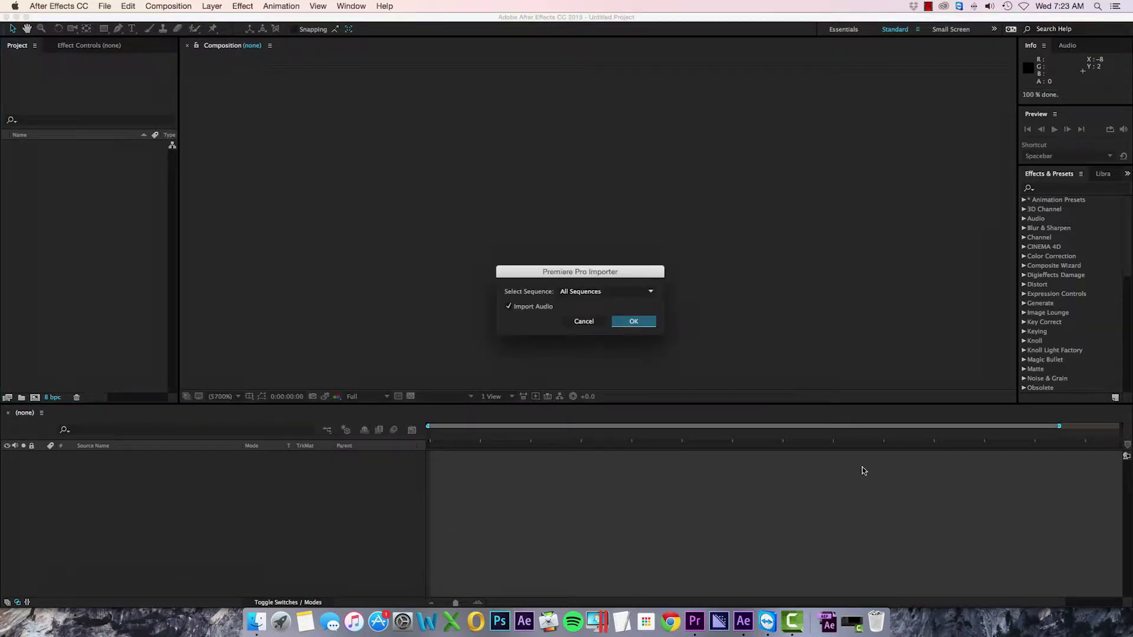
{"action": "left_click", "coordinate": [628, 292]}
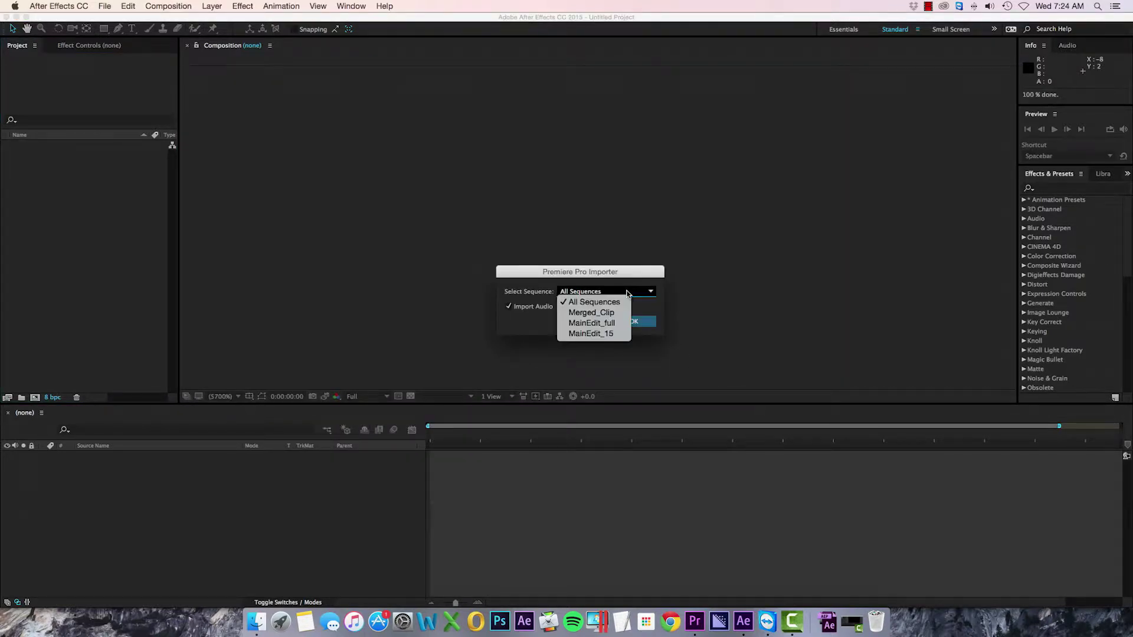
{"action": "left_click", "coordinate": [614, 323]}
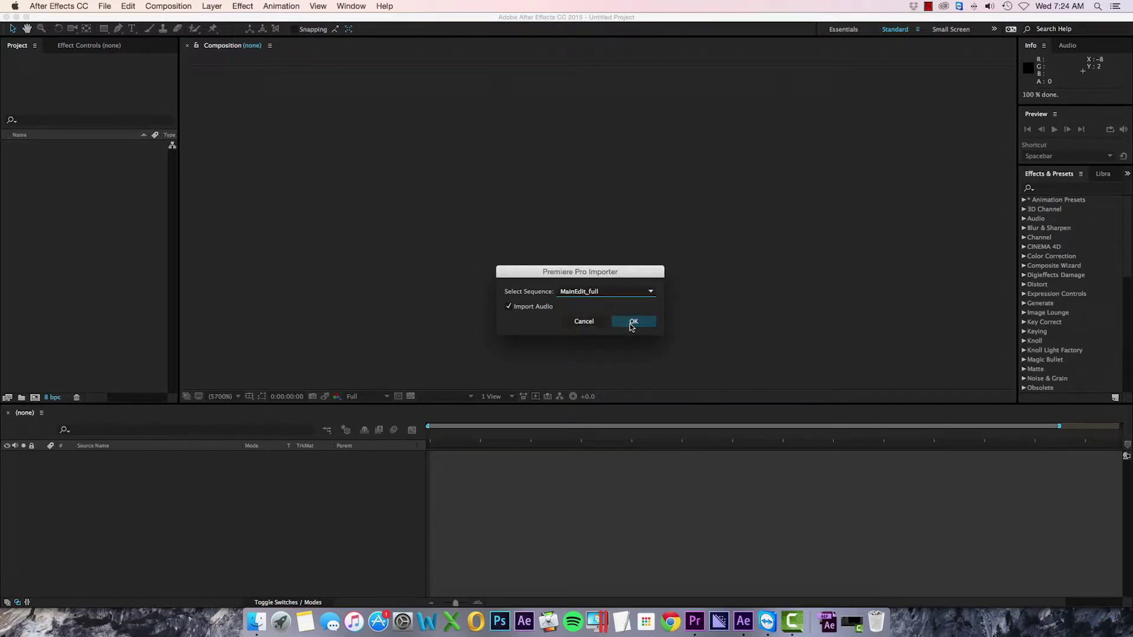
{"action": "left_click", "coordinate": [631, 323]}
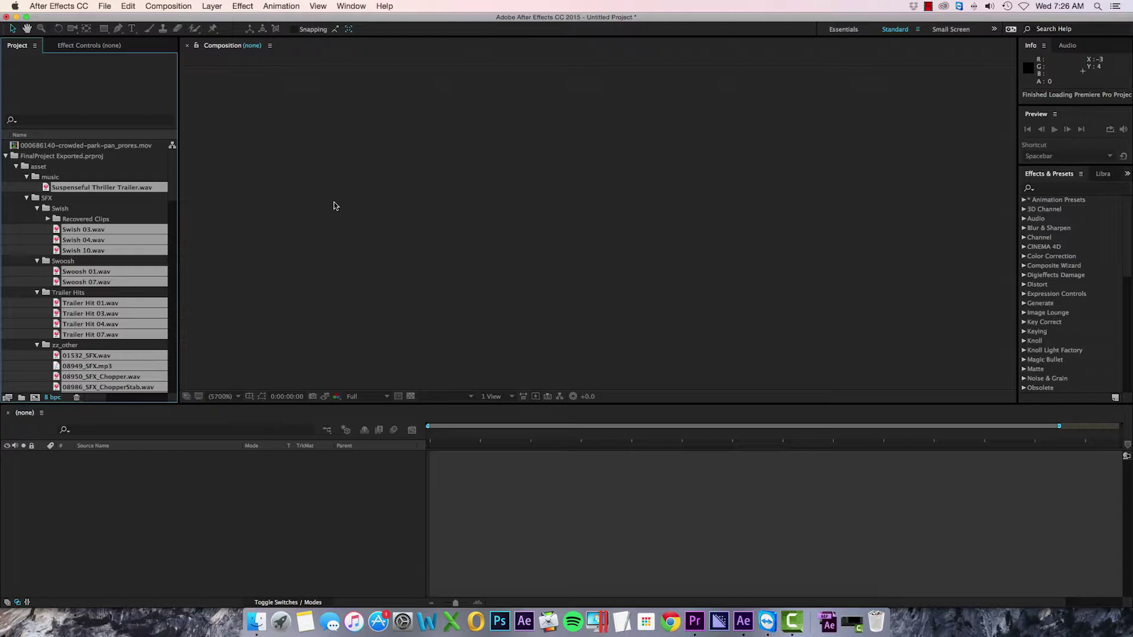
Start Collect Files and first save the After Effects project as FinalProject Exported
{"action": "left_click", "coordinate": [107, 6]}
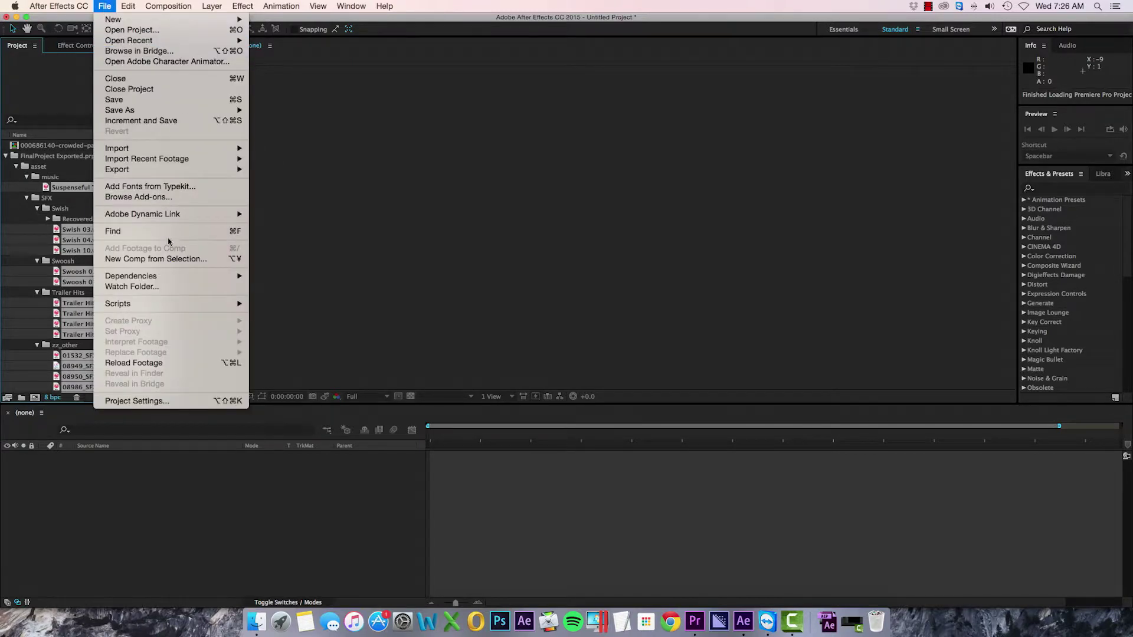
{"action": "mouse_move", "coordinate": [168, 276]}
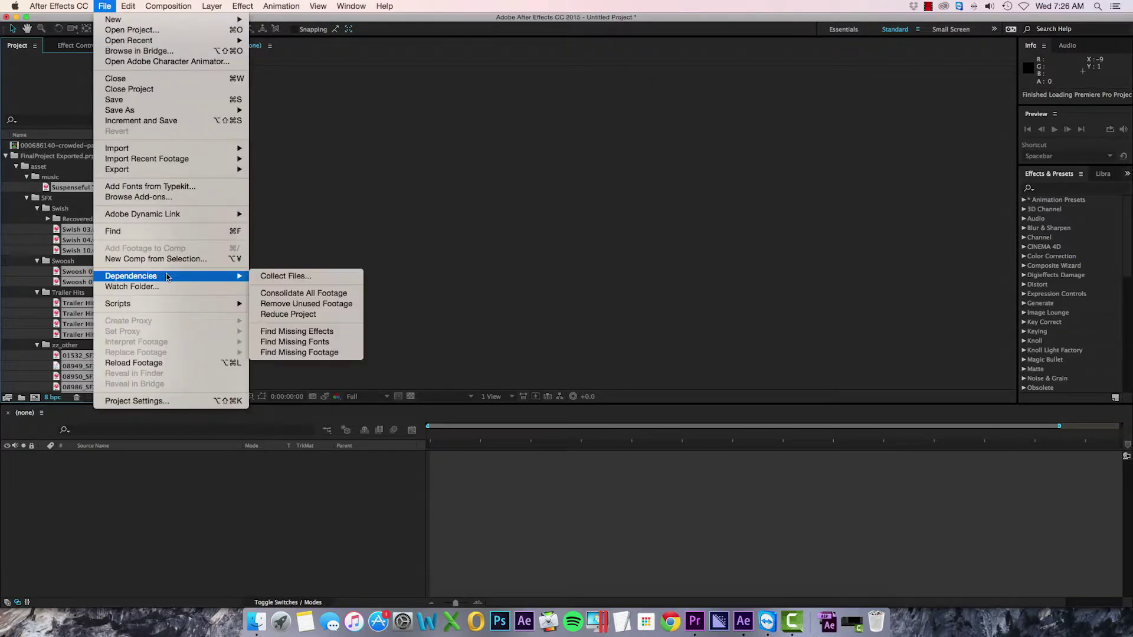
{"action": "left_click", "coordinate": [266, 277]}
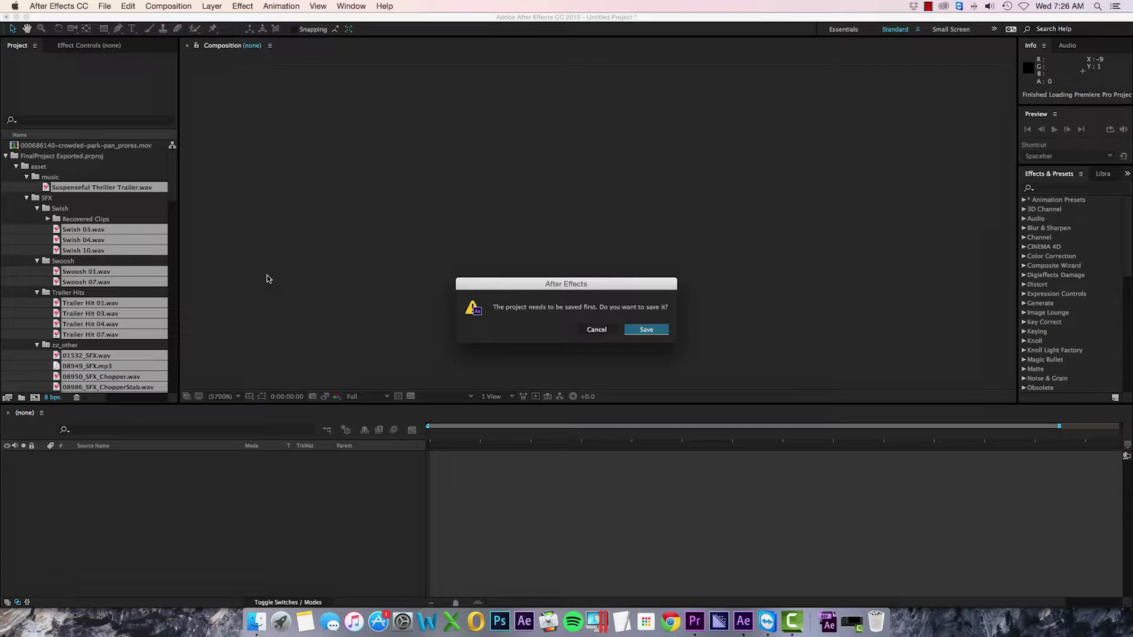
{"action": "key", "text": "Return"}
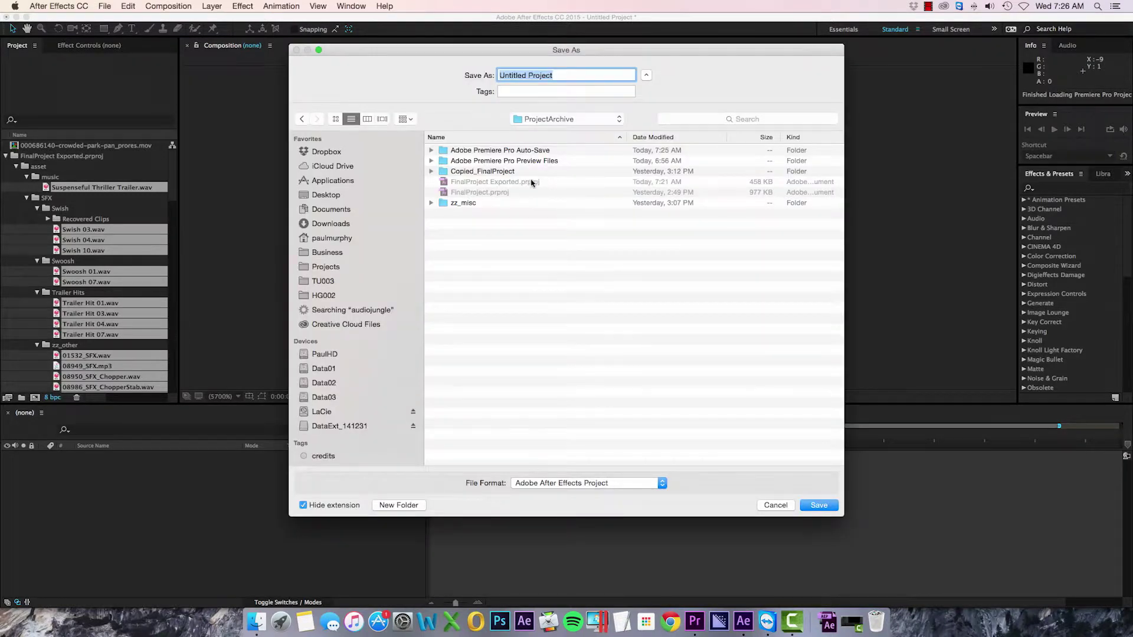
{"action": "left_click", "coordinate": [532, 183]}
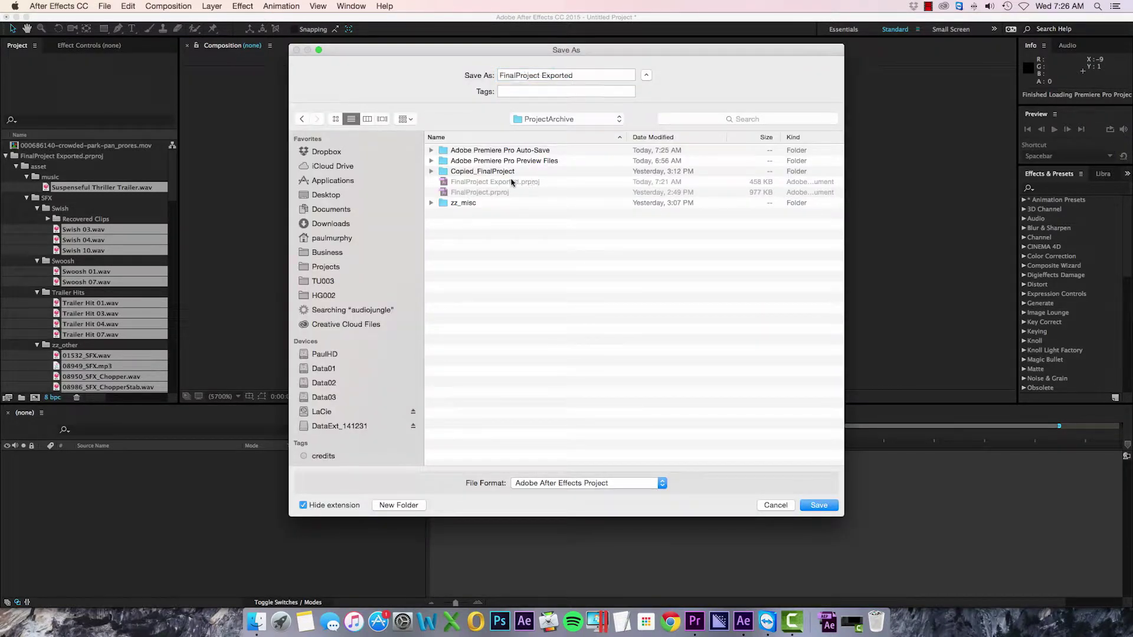
{"action": "left_click", "coordinate": [818, 505]}
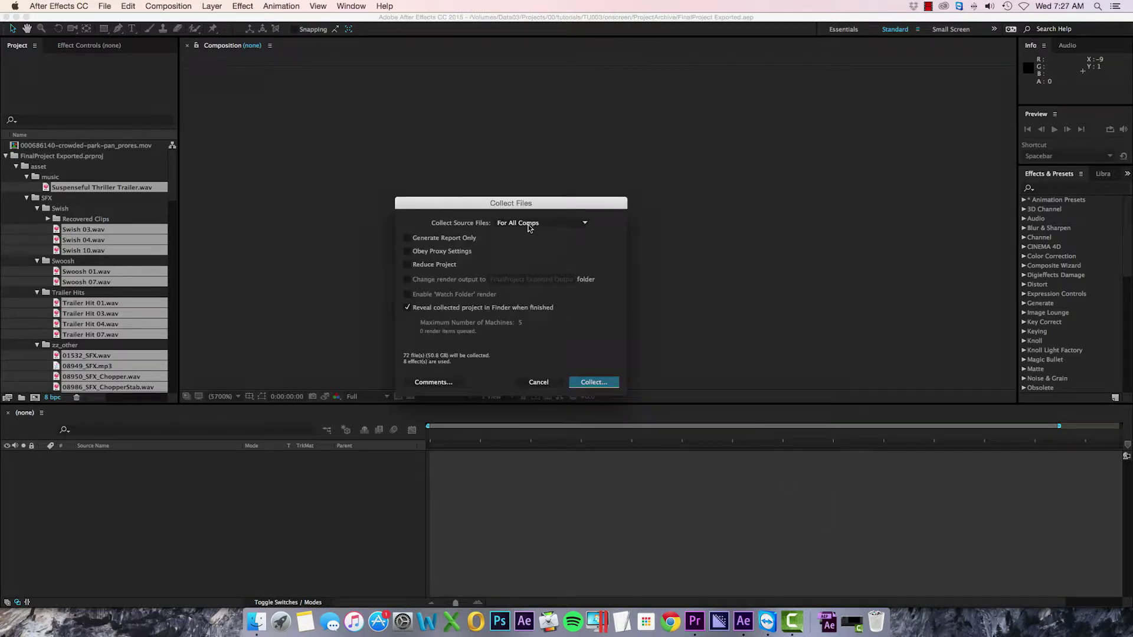
Keep Collect Source Files at For All Comps and collect into the chosen destination folder
{"action": "left_click", "coordinate": [530, 223]}
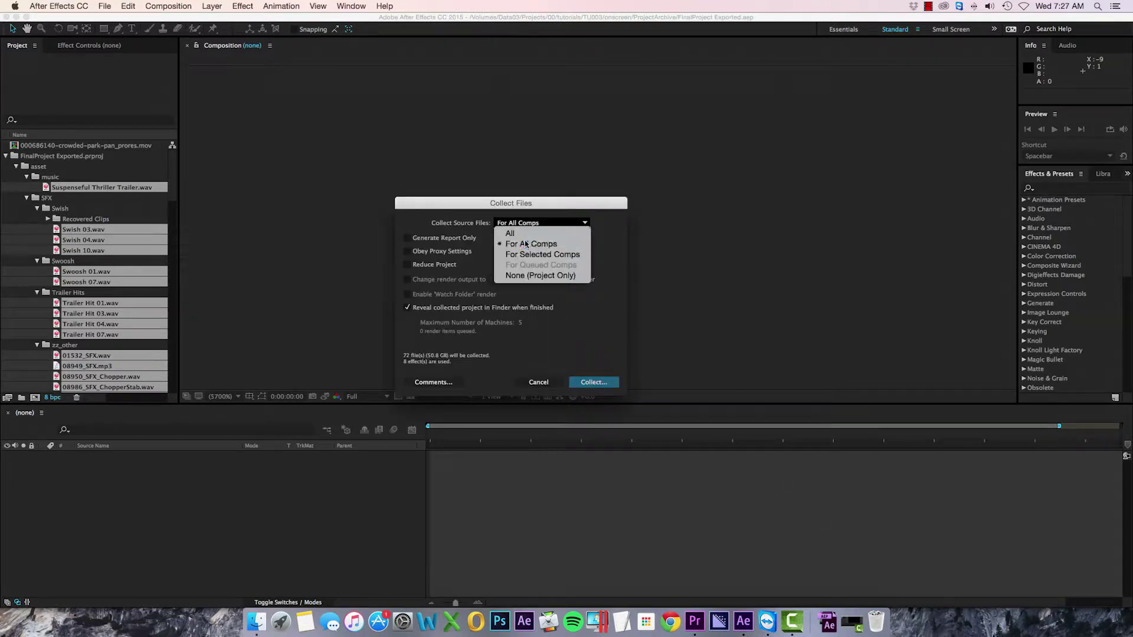
{"action": "left_click", "coordinate": [526, 244]}
{"action": "left_click", "coordinate": [593, 382]}
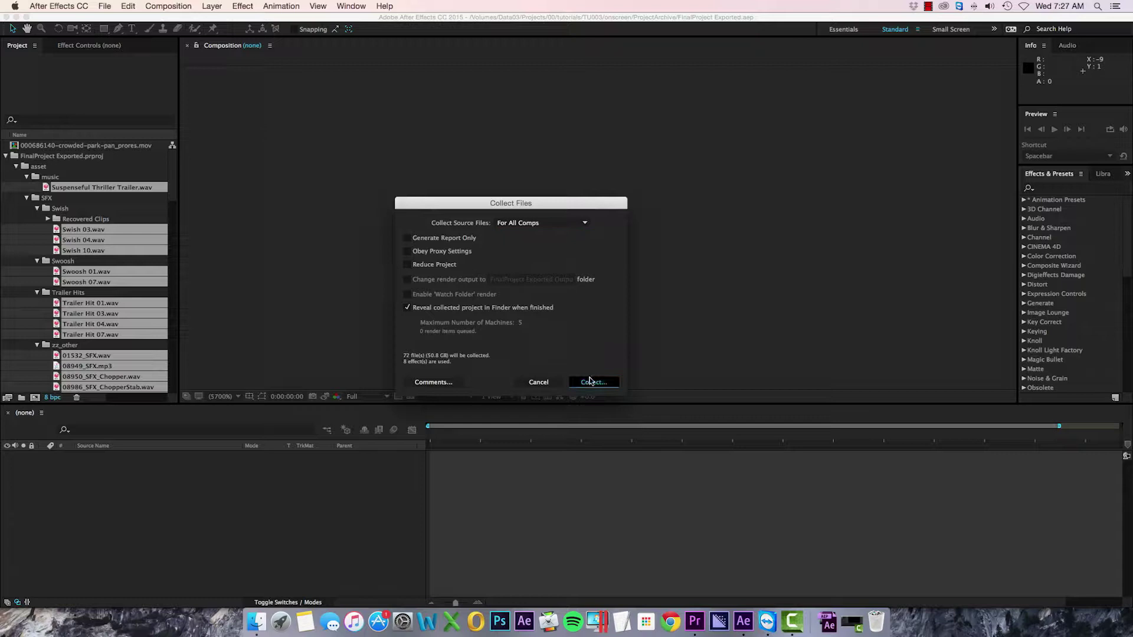
{"action": "left_click", "coordinate": [815, 506]}
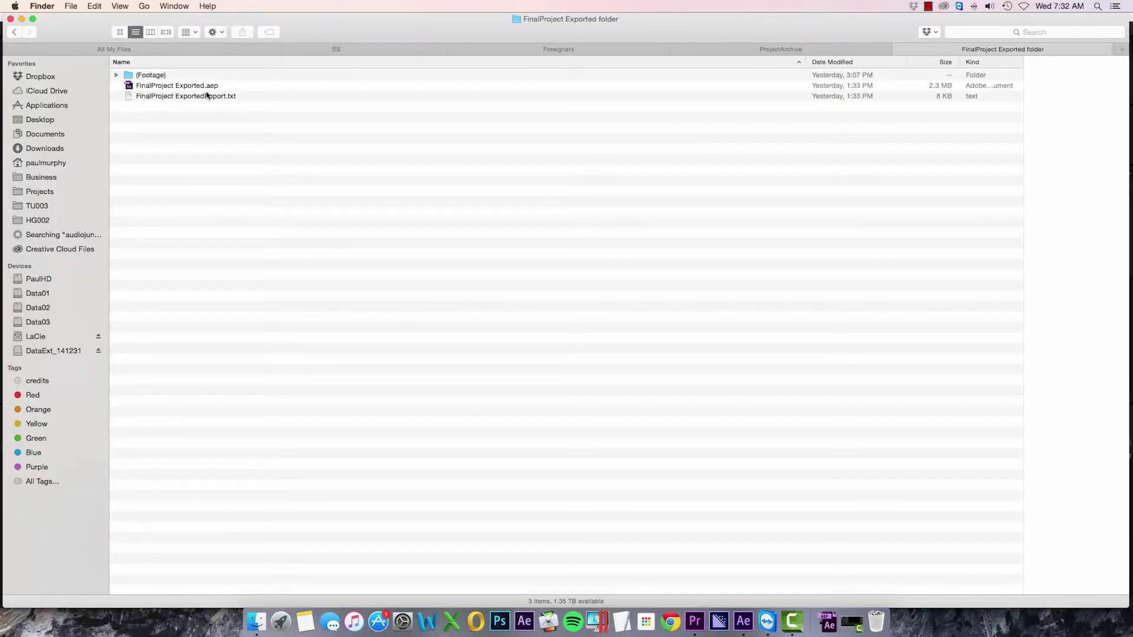
Expand (Footage) down through FinalProject Exported.prproj, asset, SFX and video subfolders
{"action": "left_click", "coordinate": [169, 75]}
{"action": "key", "text": "Right"}
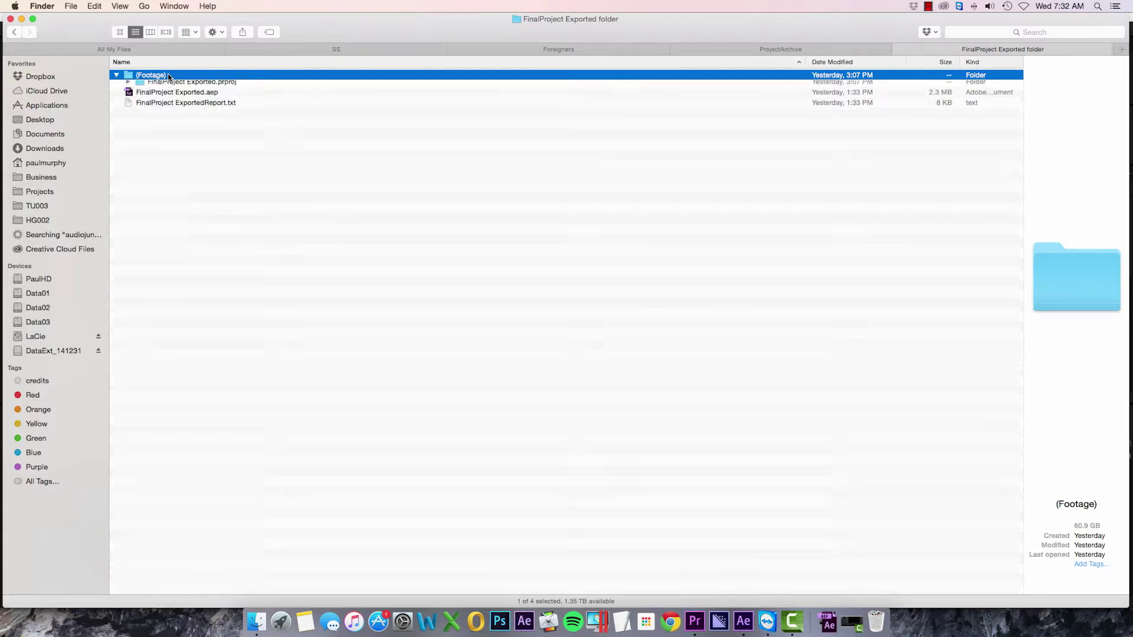
{"action": "key", "text": "Down"}
{"action": "key", "text": "Right"}
{"action": "key", "text": "Down"}
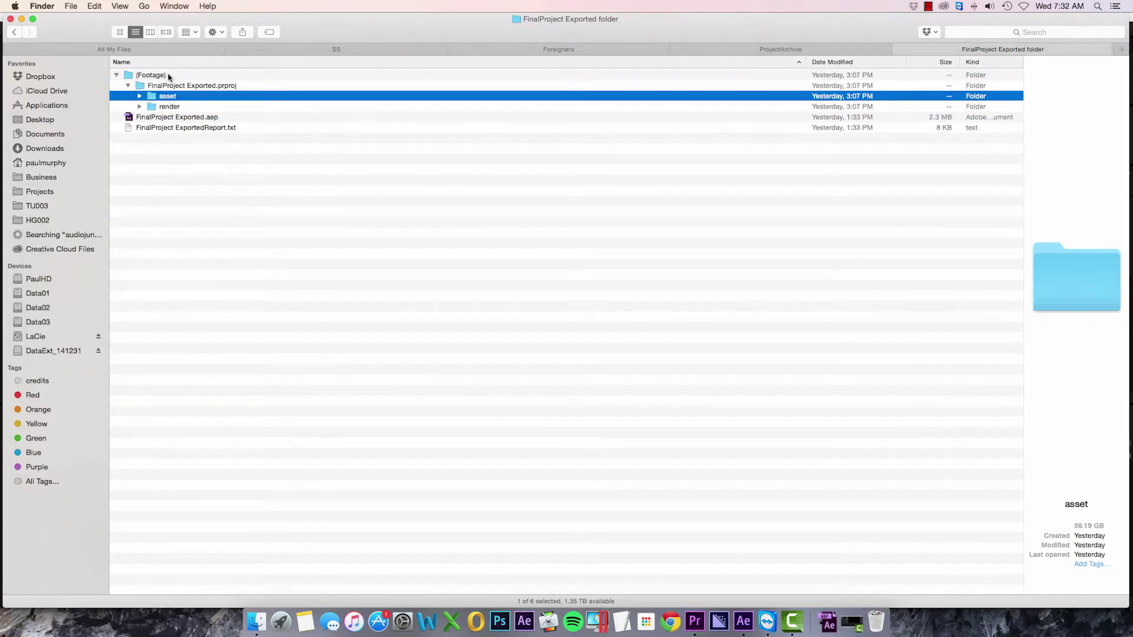
{"action": "key", "text": "Right"}
{"action": "key", "text": "Down"}
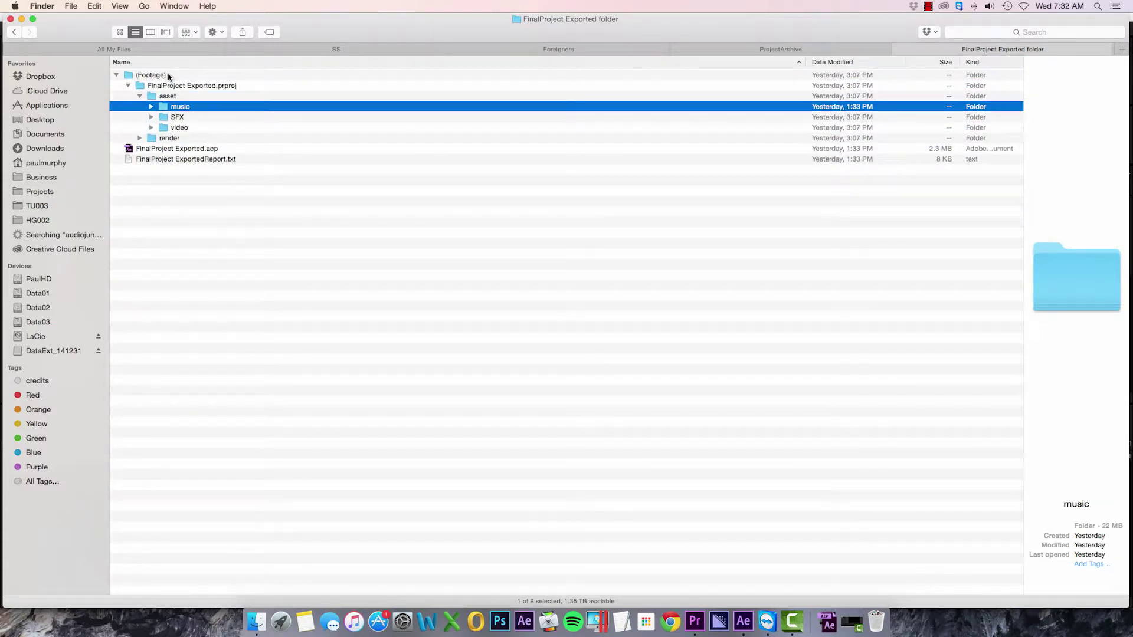
{"action": "key", "text": "Down"}
{"action": "key", "text": "Right"}
{"action": "key", "text": "Down"}
{"action": "key", "text": "Down"}
{"action": "key", "text": "Down"}
{"action": "key", "text": "Down"}
{"action": "key", "text": "Down"}
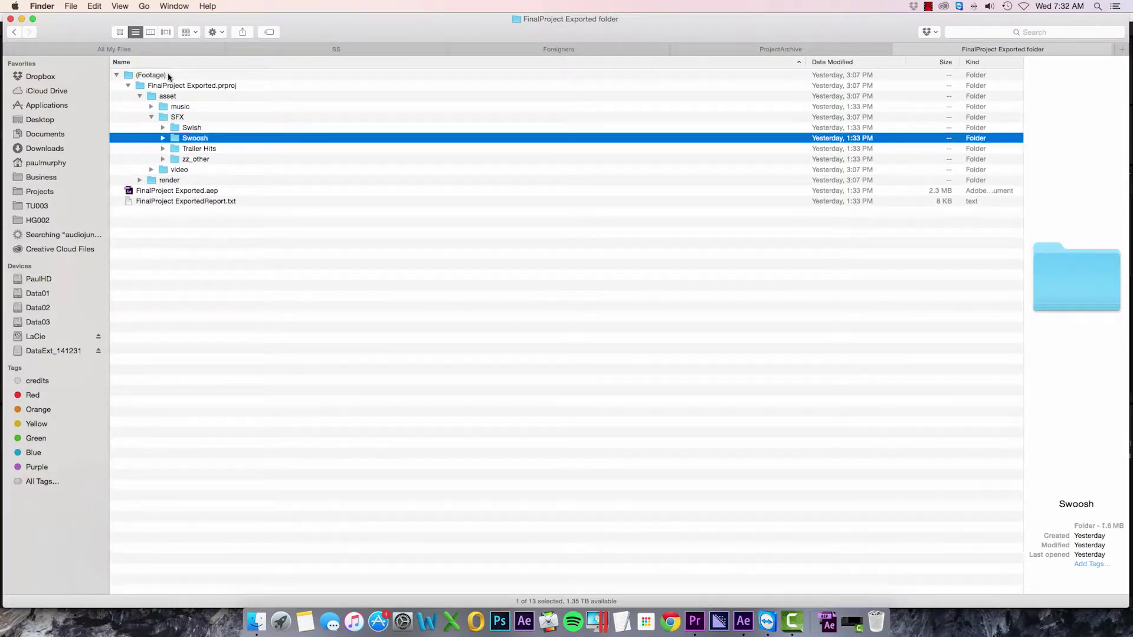
{"action": "key", "text": "Right"}
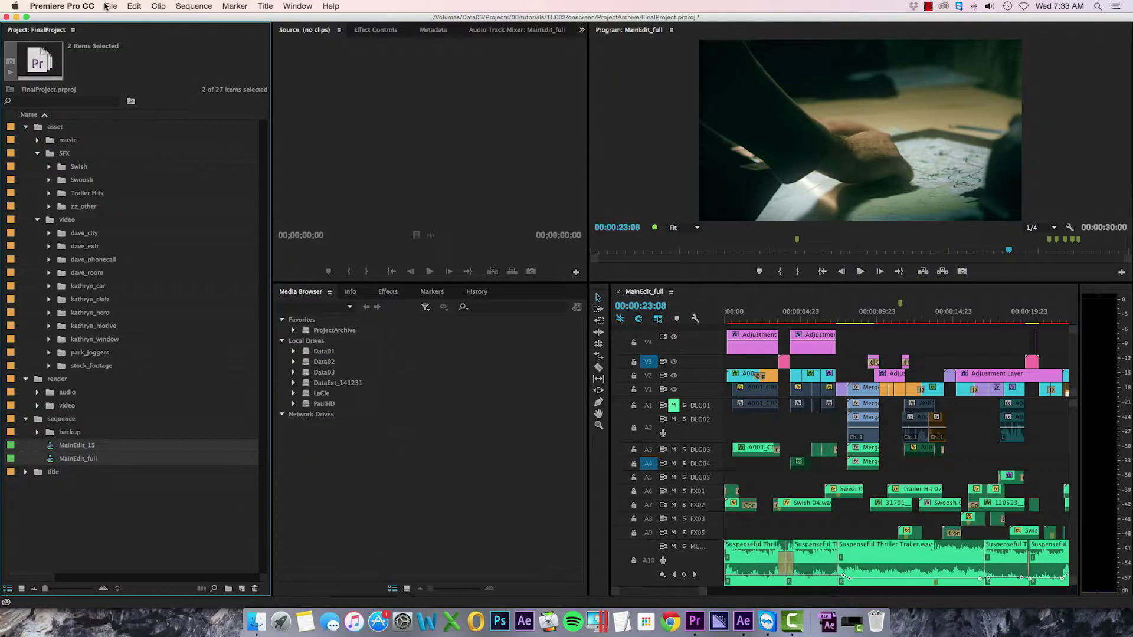
Open the FinalProject Exported.prproj project in Premiere Pro
{"action": "left_click", "coordinate": [110, 6]}
{"action": "left_click", "coordinate": [140, 36]}
{"action": "left_click", "coordinate": [442, 148]}
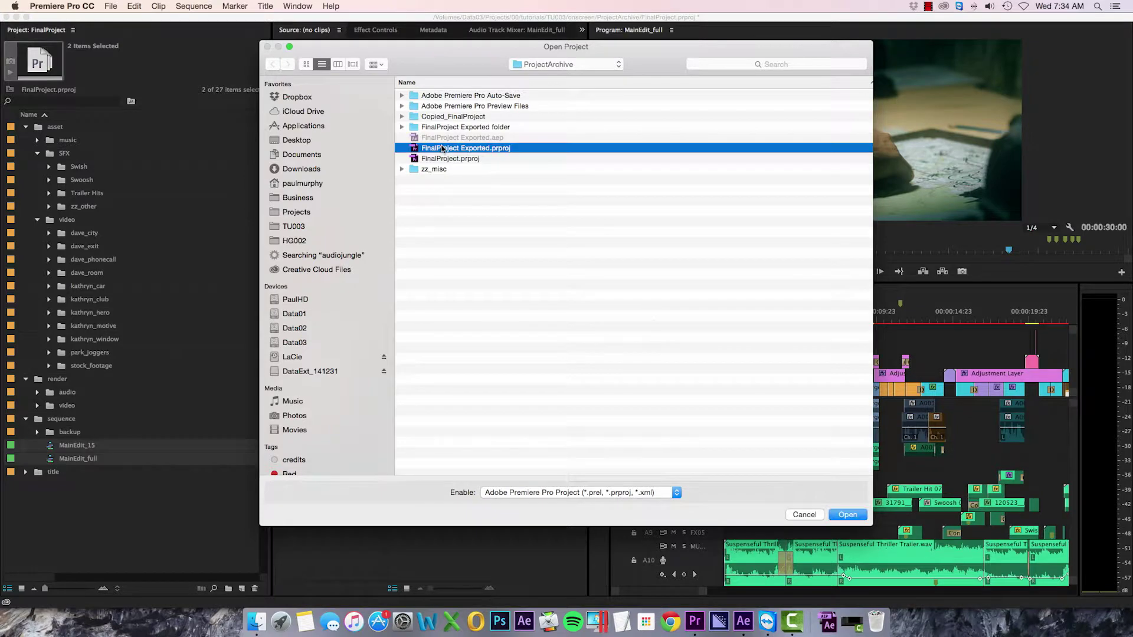
{"action": "left_click", "coordinate": [848, 514]}
Select all project items and make them offline, keeping the media files on disk
{"action": "key", "text": "super+a"}
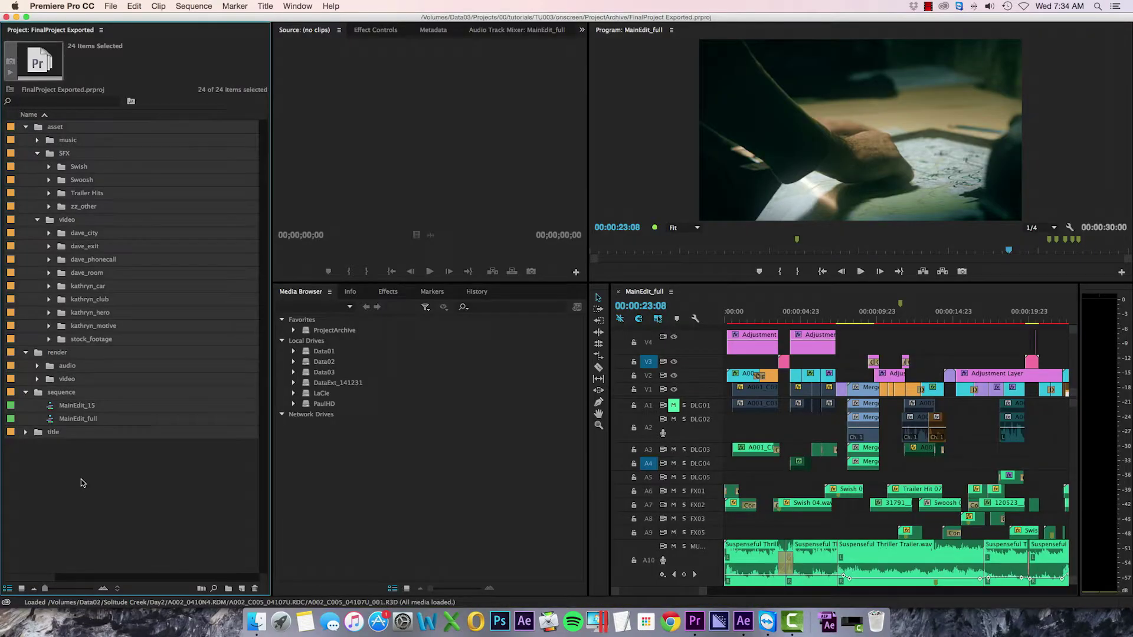
{"action": "left_click", "coordinate": [111, 6]}
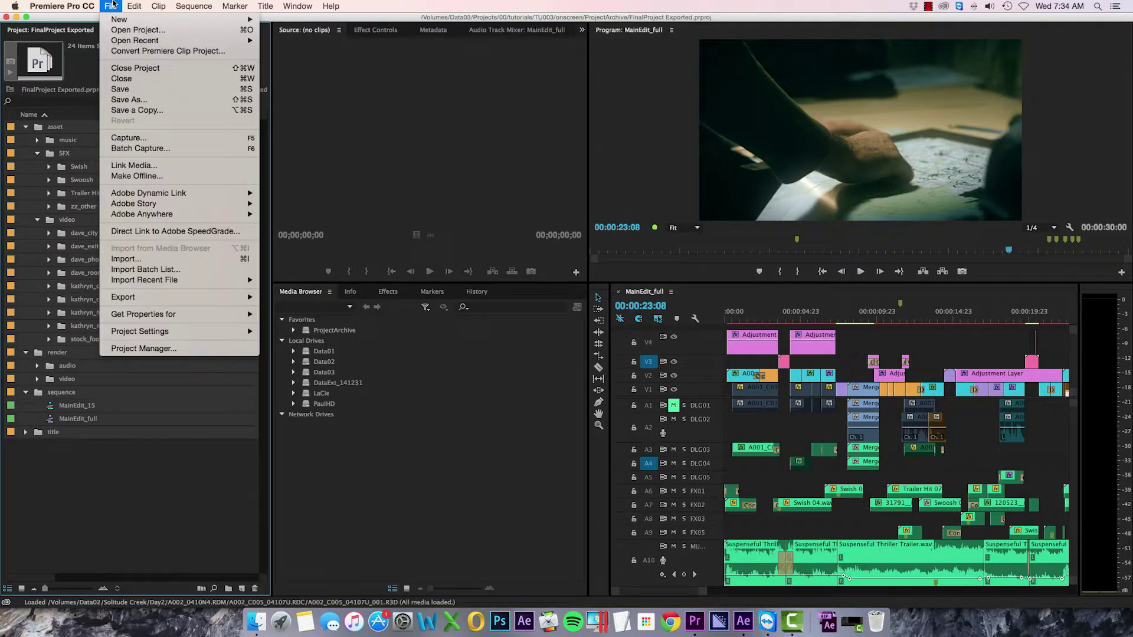
{"action": "left_click", "coordinate": [124, 176]}
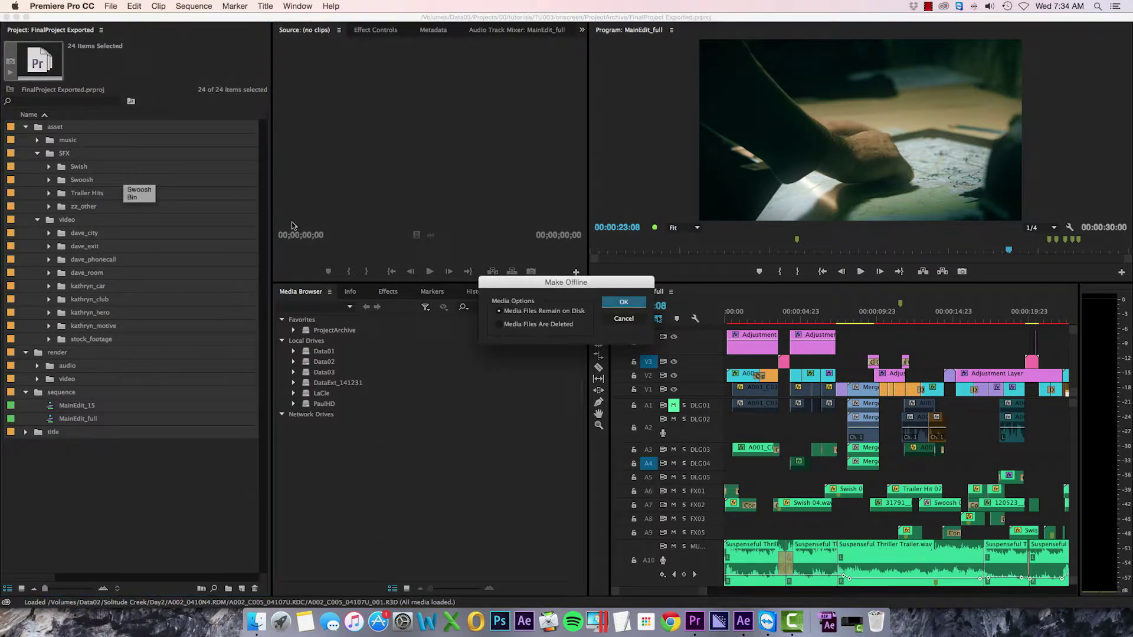
{"action": "left_click", "coordinate": [613, 303]}
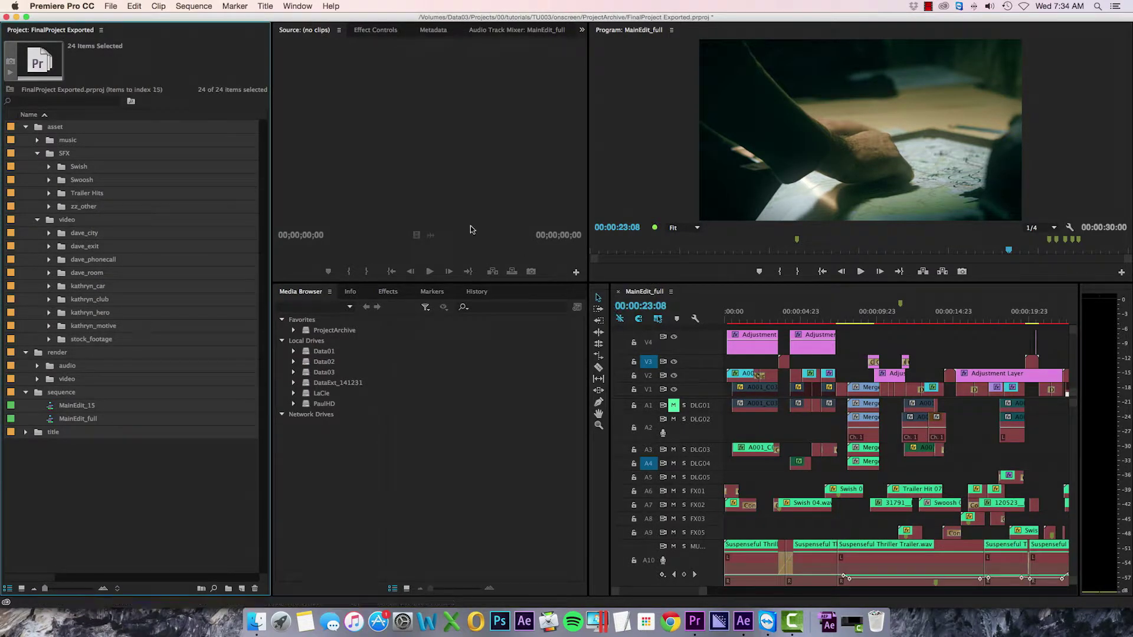
{"action": "left_click", "coordinate": [111, 6]}
Relink A001_C043_0409UN.R3D by searching the collected FinalProject Exported folder in Link Media
{"action": "left_click", "coordinate": [135, 167]}
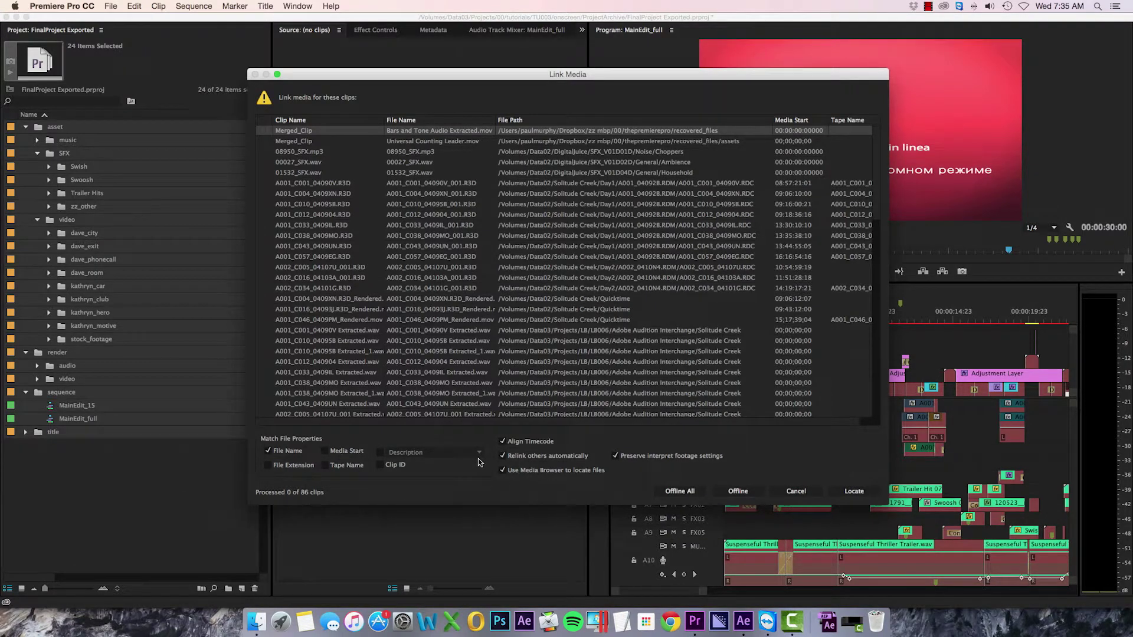
{"action": "left_click", "coordinate": [460, 248]}
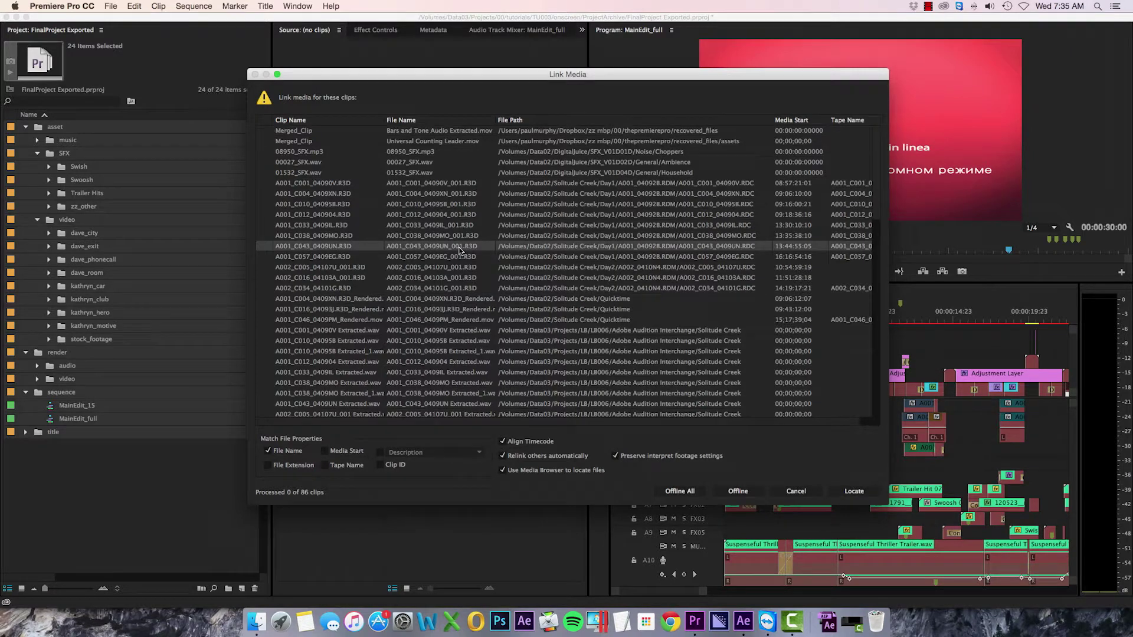
{"action": "left_click", "coordinate": [857, 492]}
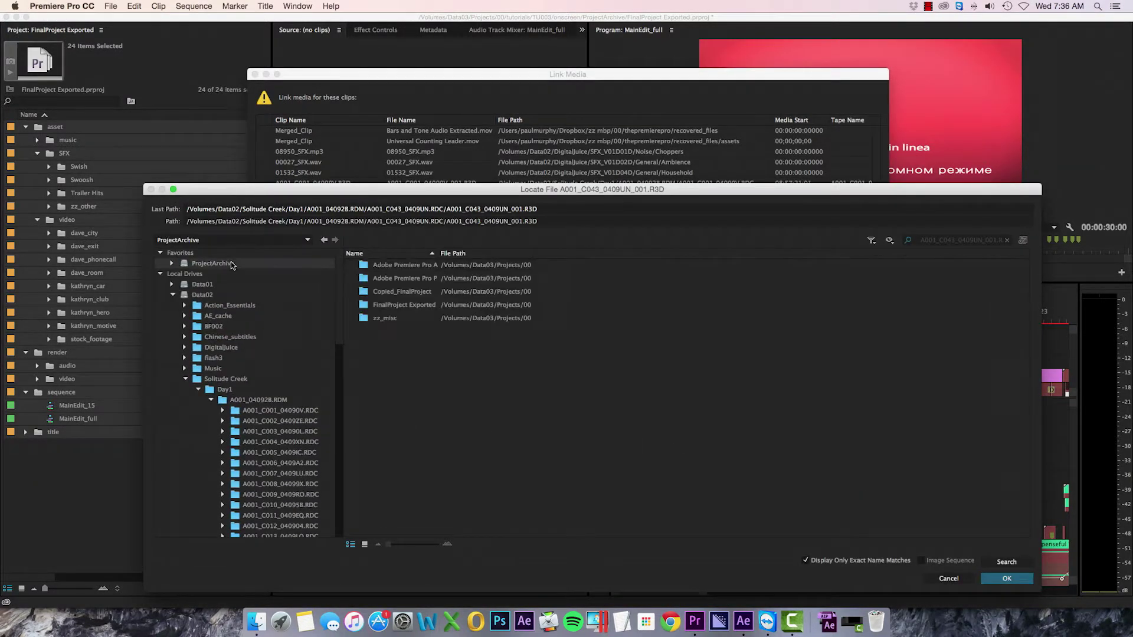
{"action": "double_click", "coordinate": [410, 305]}
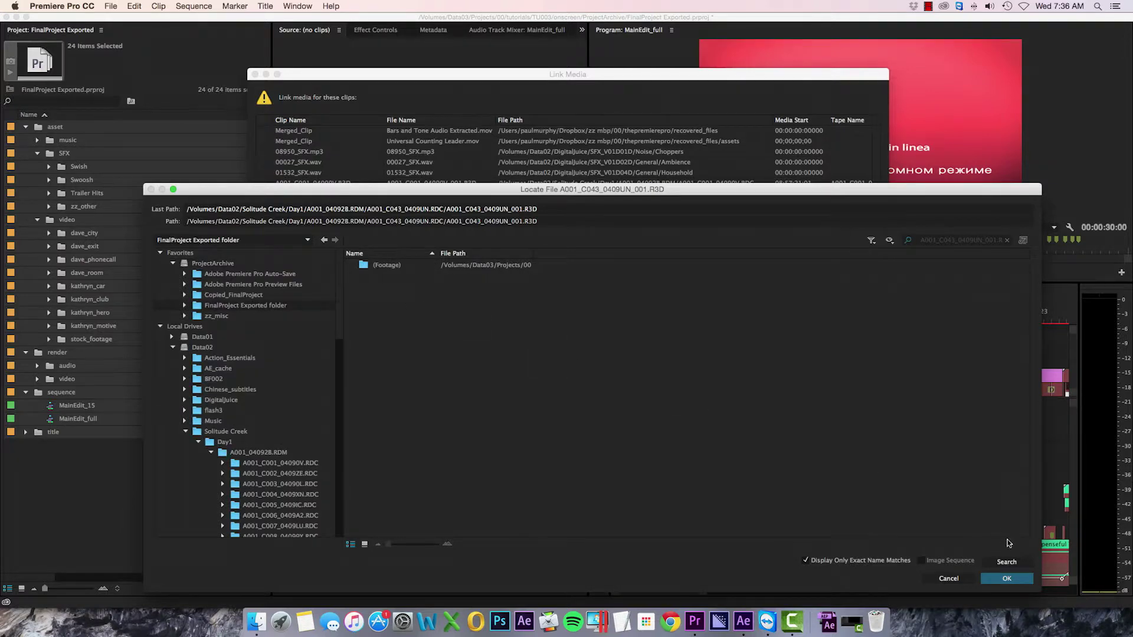
{"action": "left_click", "coordinate": [1014, 564]}
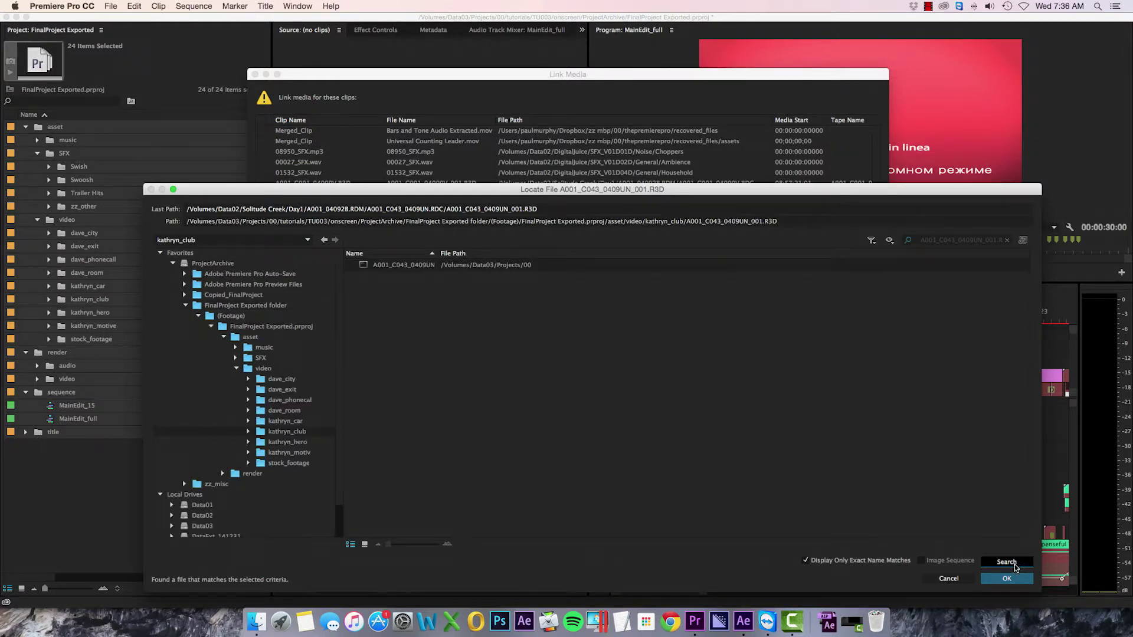
{"action": "left_click", "coordinate": [1007, 578]}
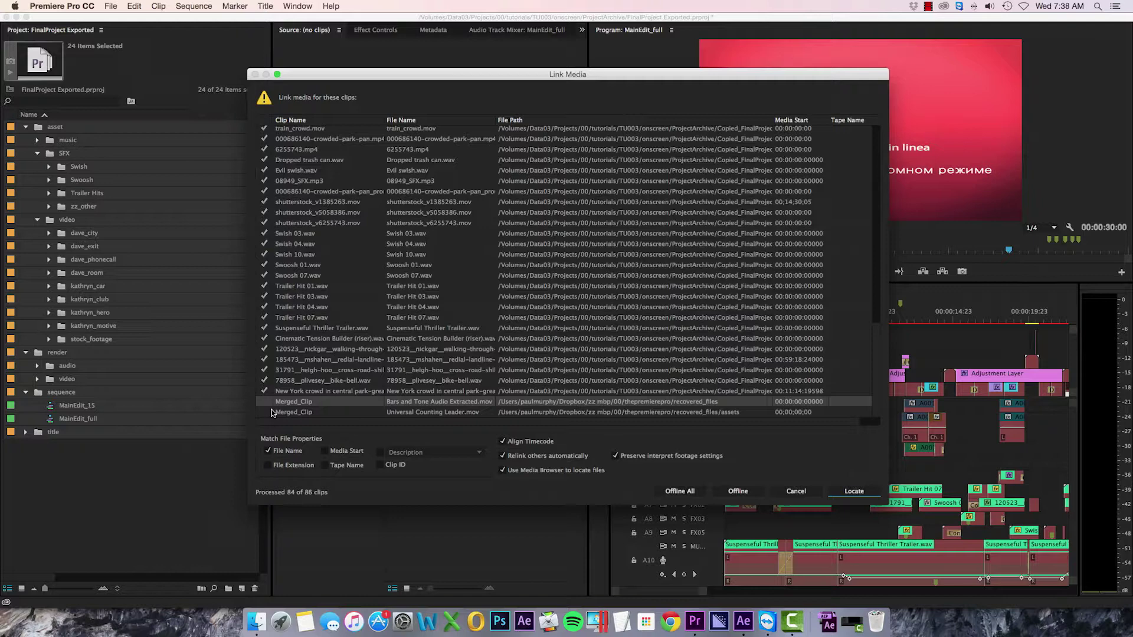
Choose Offline All to leave the two unfound Merged_Clip items offline
{"action": "left_click", "coordinate": [682, 492]}
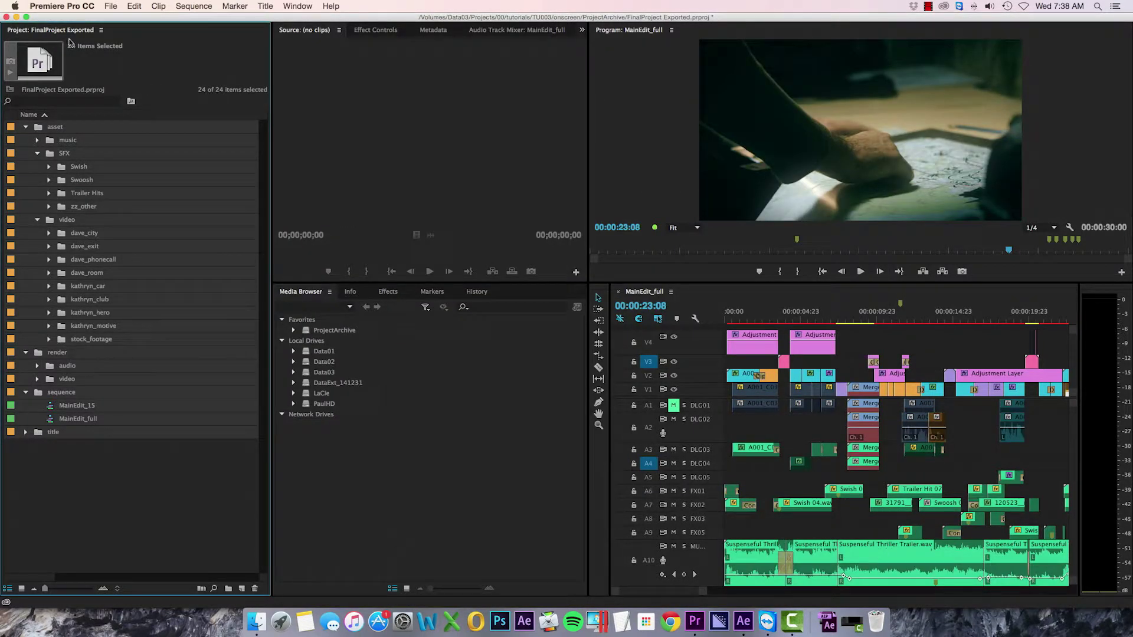
Save the relinked FinalProject Exported project from the File menu
{"action": "left_click", "coordinate": [110, 6]}
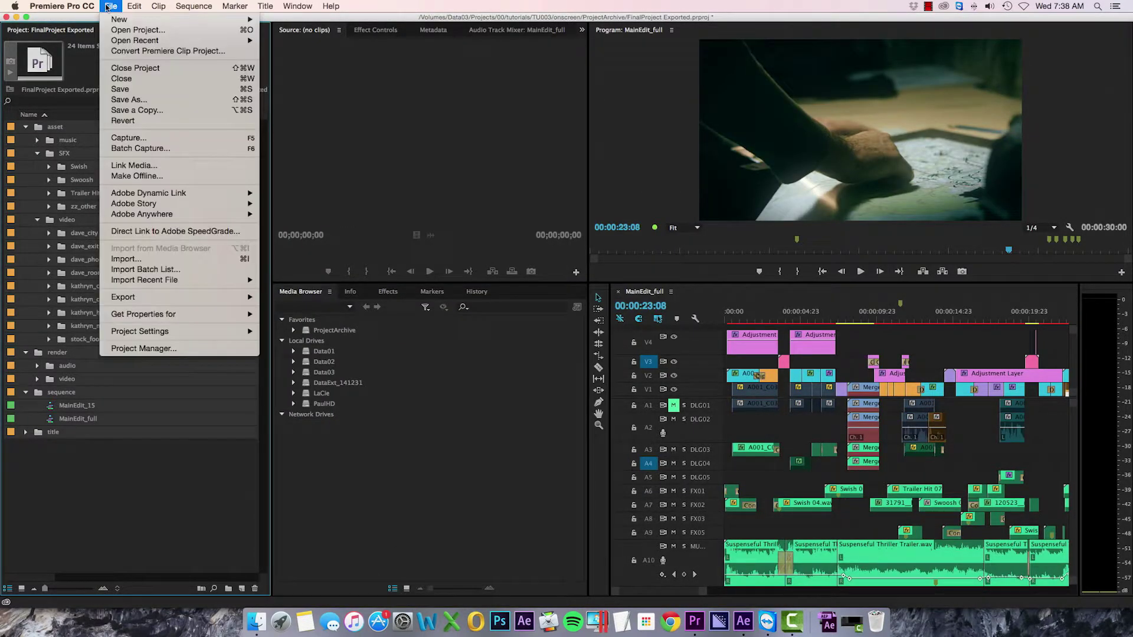
{"action": "left_click", "coordinate": [119, 89]}
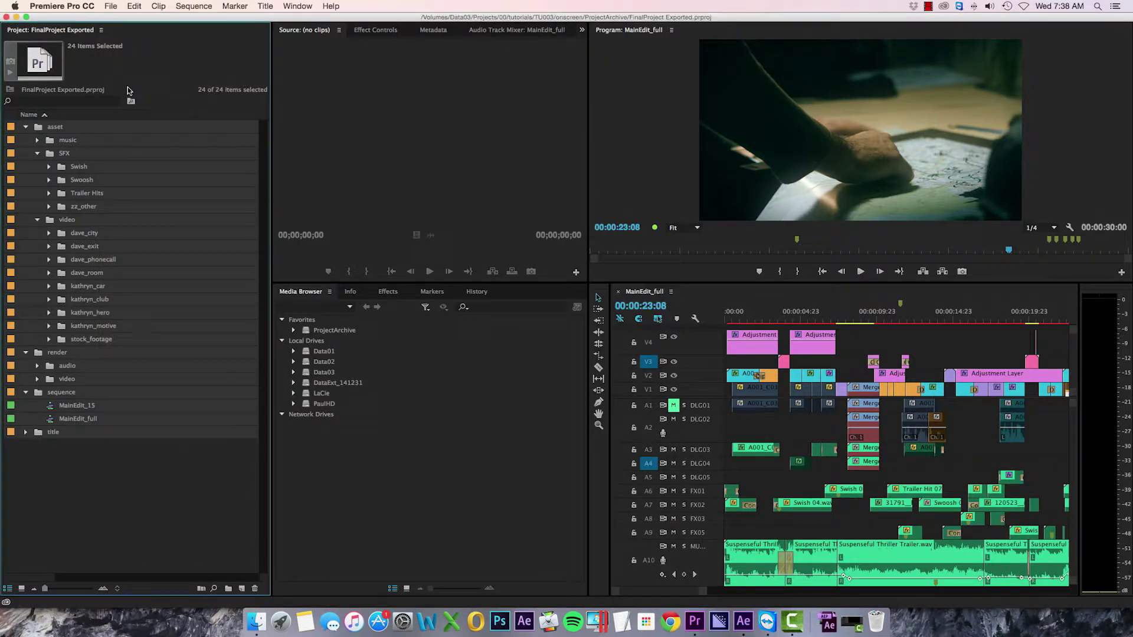